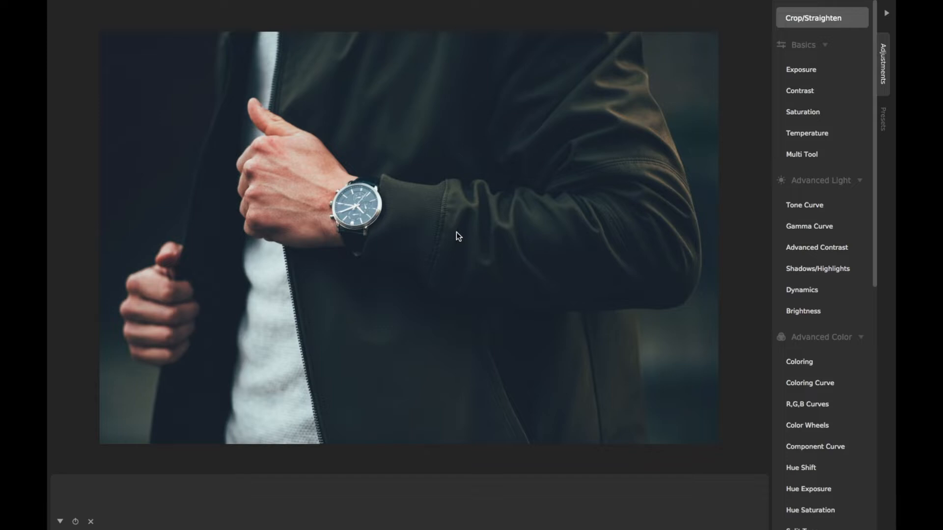
click(401, 182)
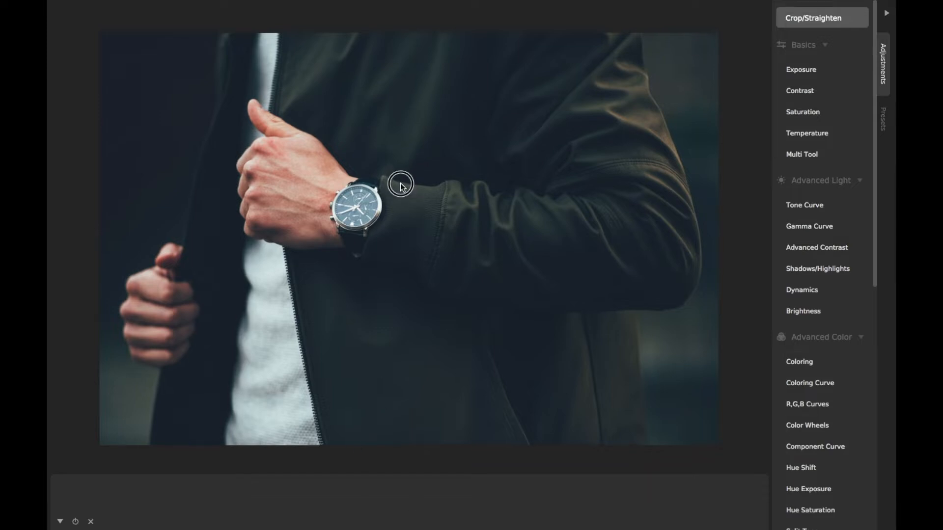
drag(403, 181, 404, 176)
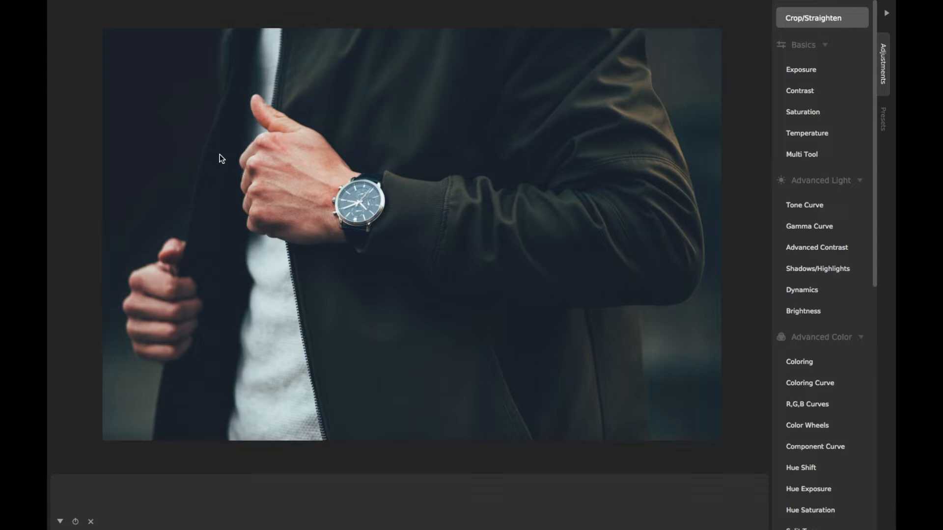
- Switch to Chrome and browse the photos on the photographer's Unsplash profile page, returning to the photo editor when done
key(ctrl+Right)
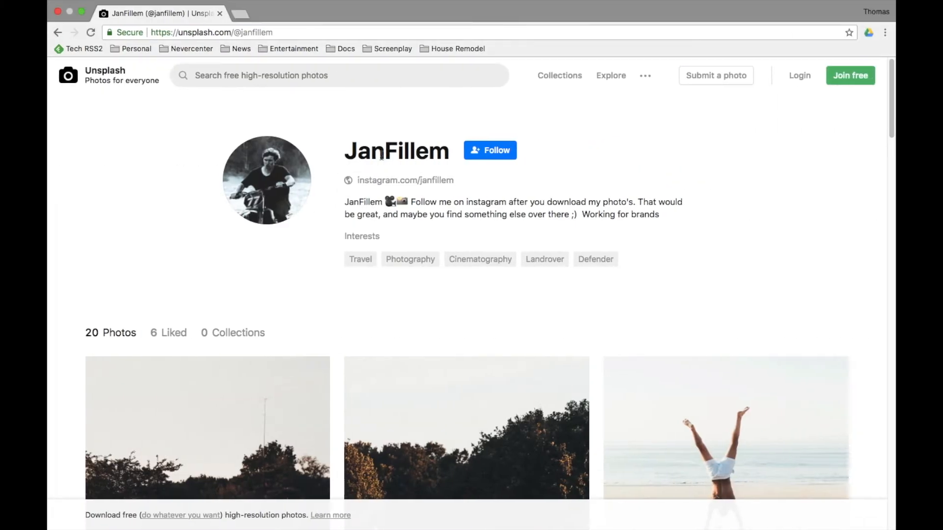
scroll(373, 152, down, 3)
scroll(373, 153, up, 2)
scroll(374, 152, down, 12)
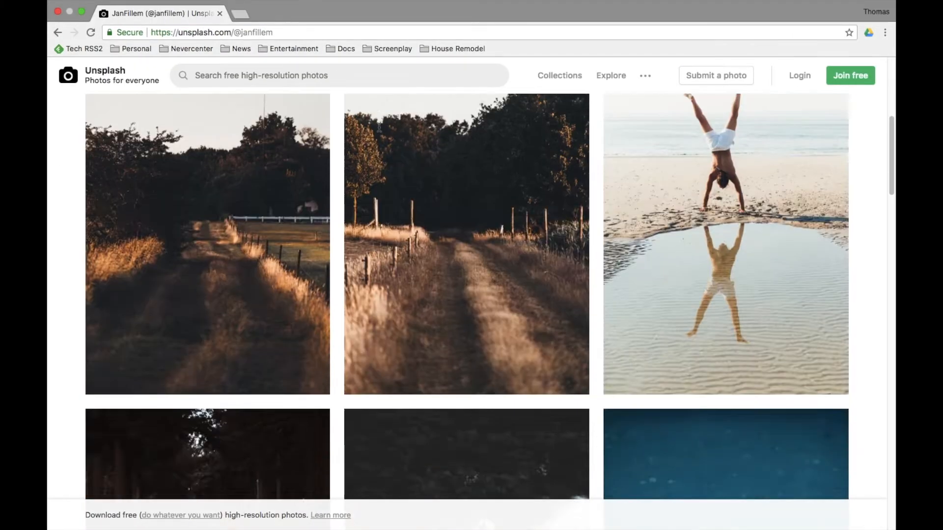
scroll(380, 127, down, 2)
key(ctrl+Left)
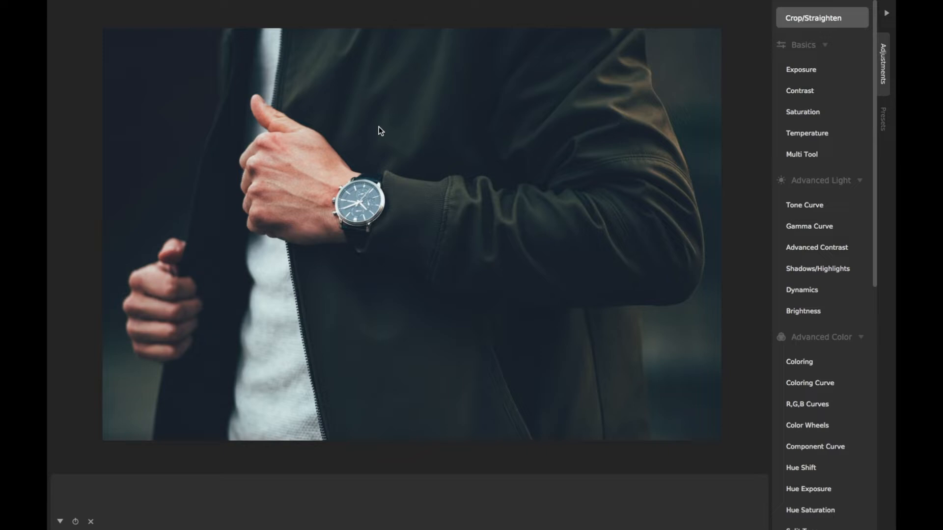
- Show the histogram and the Pixel Inspector, shrink both slightly, and place the inspector directly below the histogram
drag(379, 126, 379, 132)
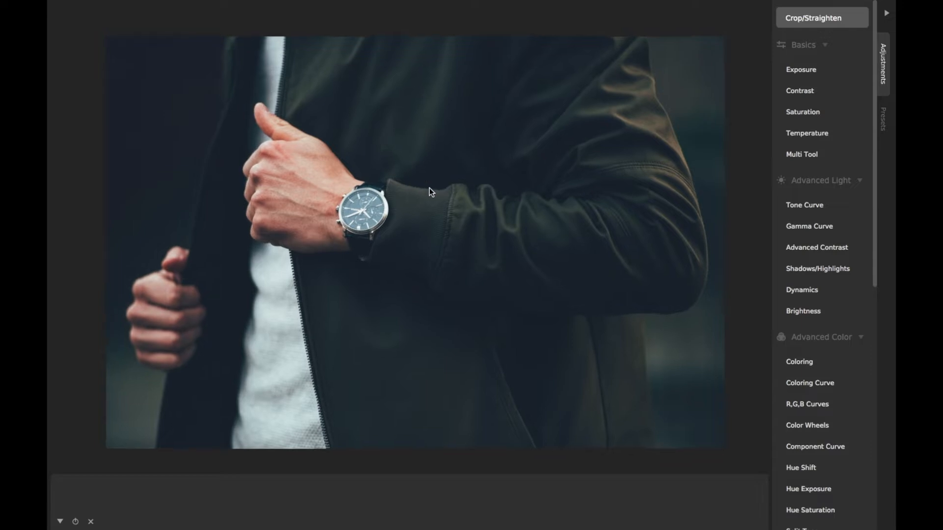
key(h)
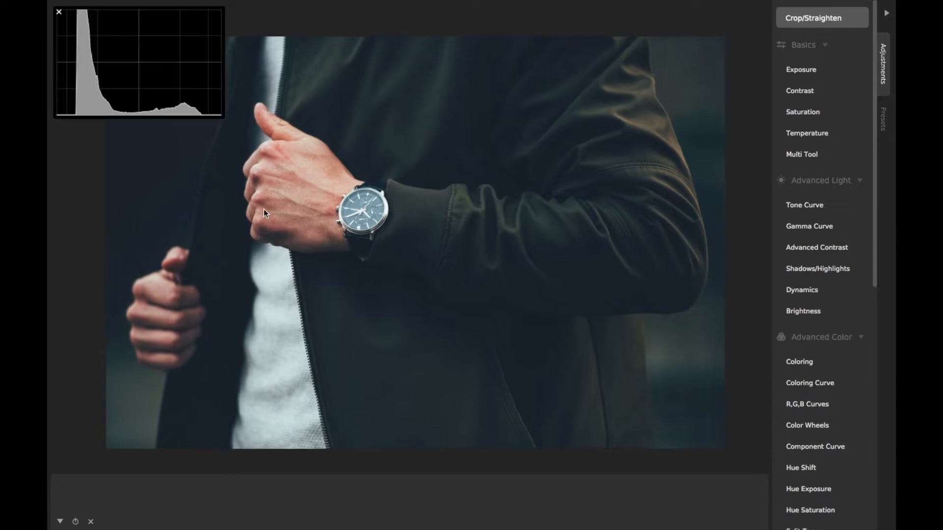
drag(223, 113, 221, 95)
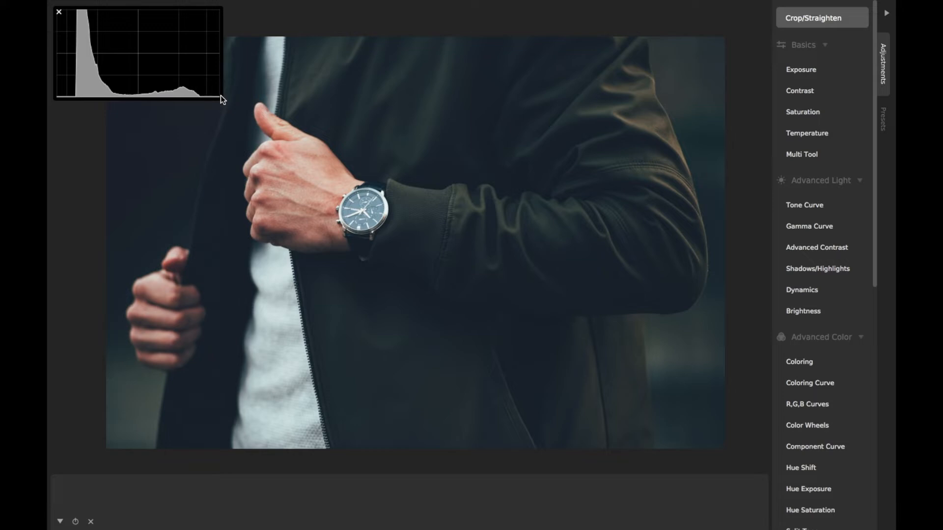
key(i)
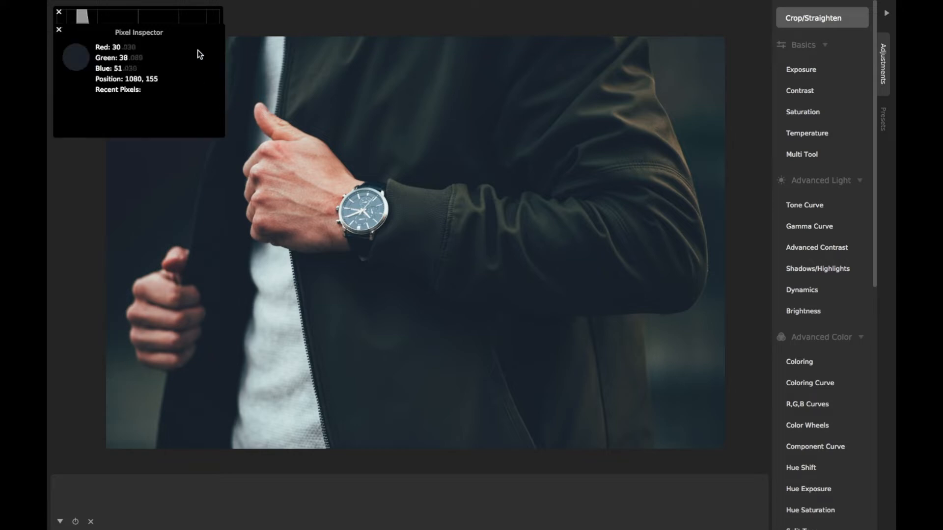
drag(198, 34, 194, 116)
drag(223, 219, 221, 210)
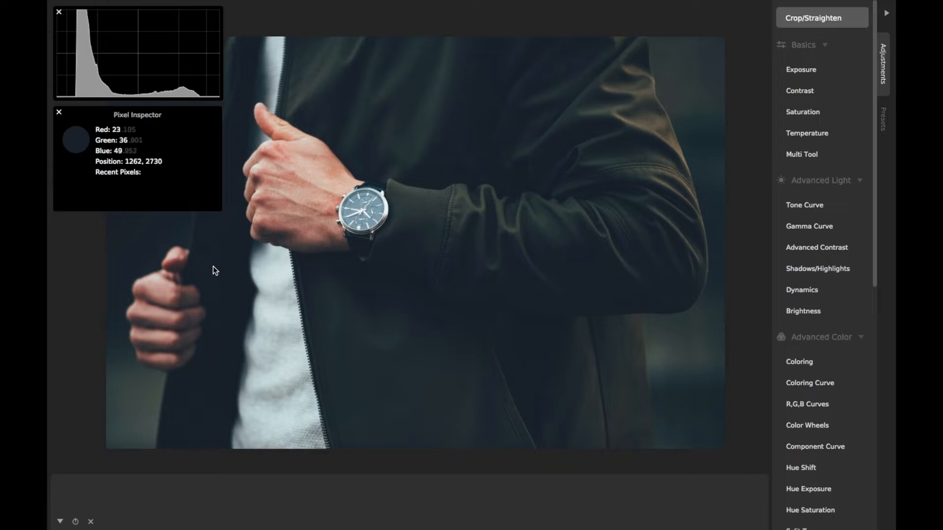
- Sample pixels from the dark jacket area and the white shirt with the Pixel Inspector
click(228, 258)
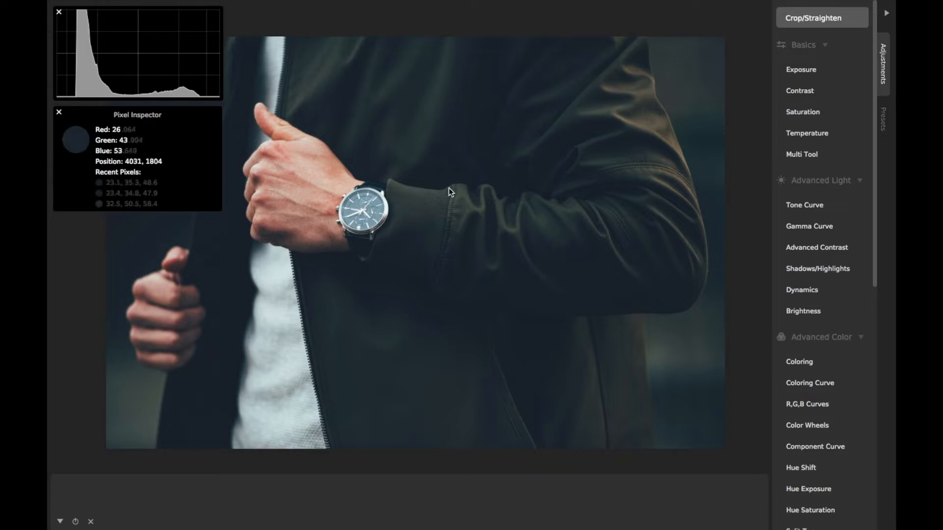
click(279, 298)
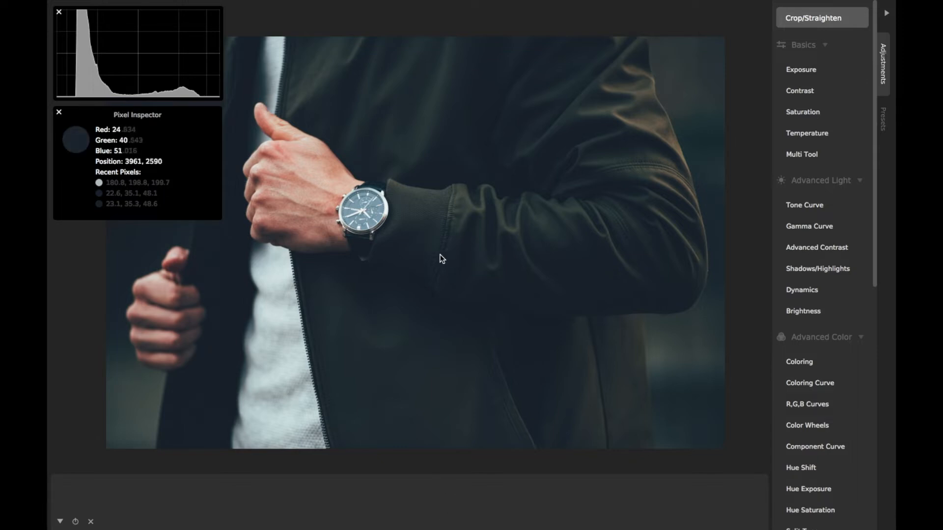
- Add a Coloring Curve adjustment and test its orange tint by raising the curve's midpoint and flattening it again
click(815, 383)
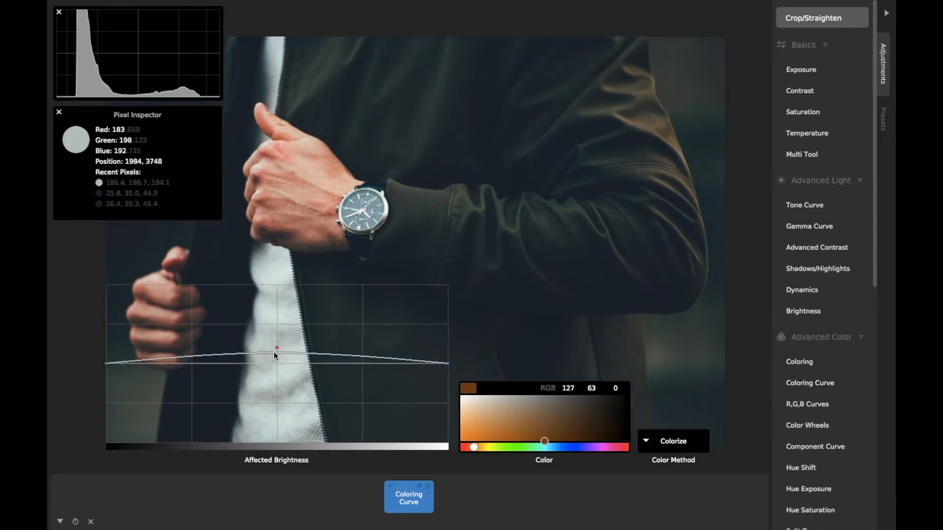
drag(278, 348, 274, 302)
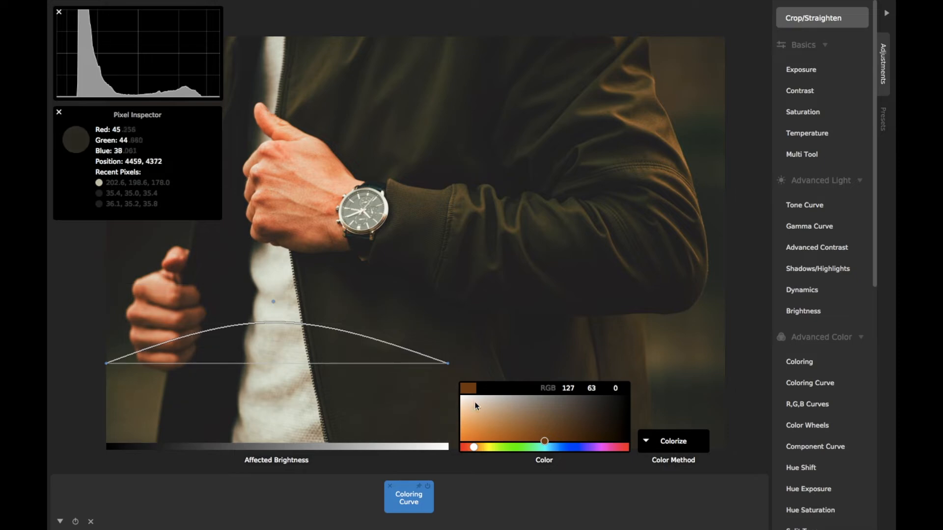
drag(273, 301, 279, 364)
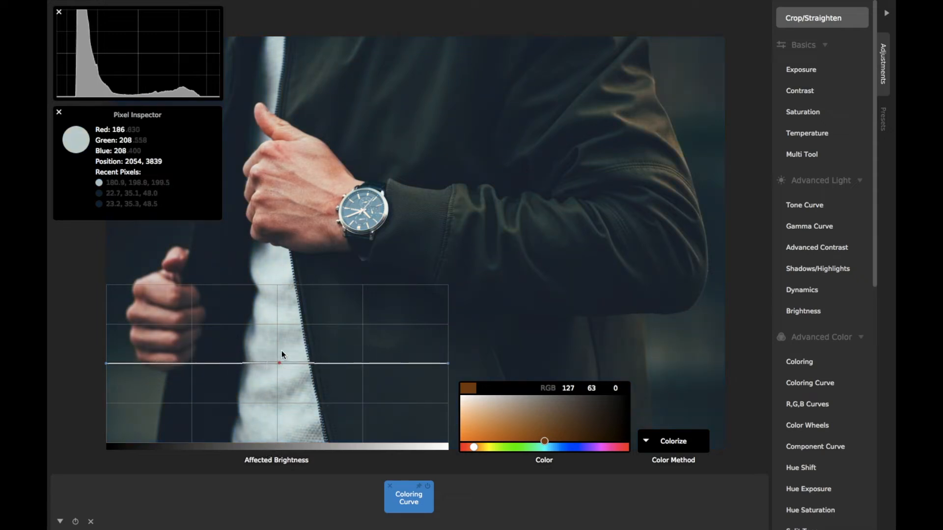
- Set the Coloring Curve's colour to blue RGB 0, 68, 85 and pull the curve below the baseline, most strongly in the shadows
mouse_move(455, 479)
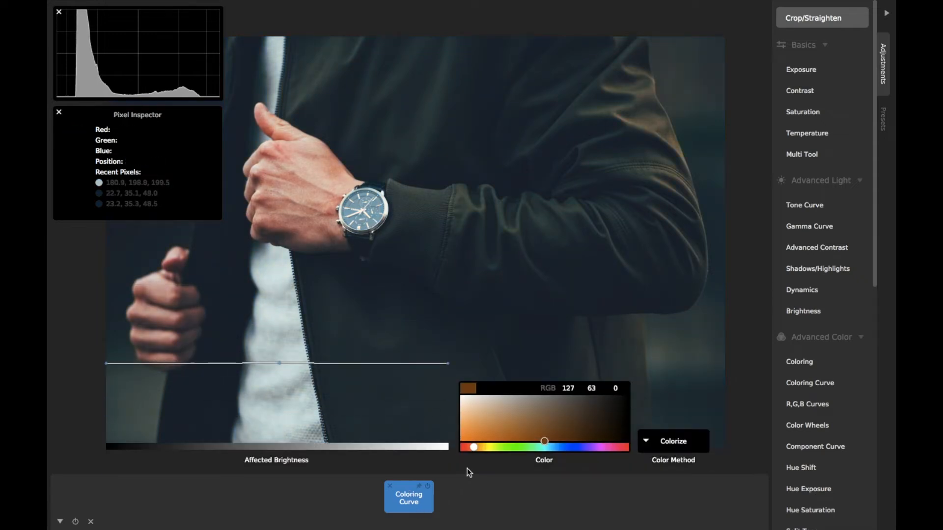
drag(544, 448, 573, 442)
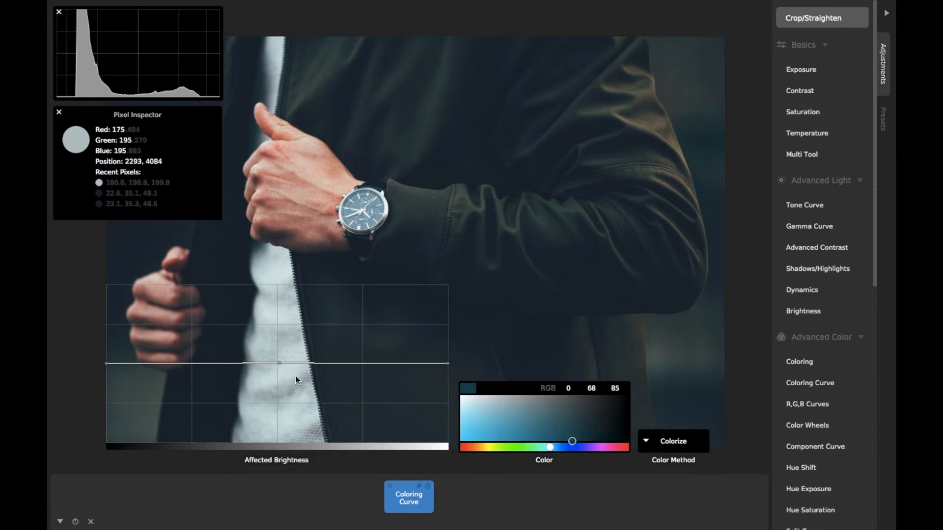
drag(279, 364, 309, 419)
drag(199, 387, 149, 410)
drag(308, 418, 366, 378)
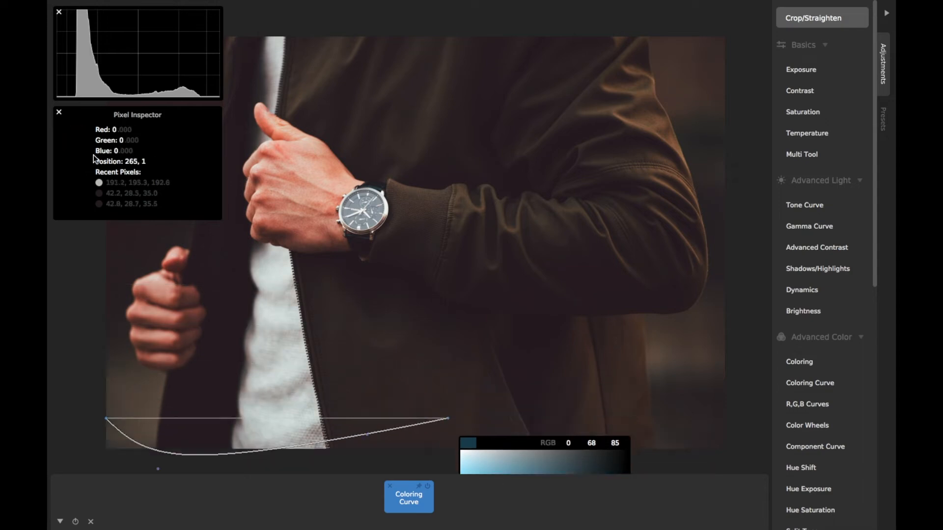
- Refine the Coloring Curve with a slightly lowered black end and a gentler shadow dip, and set its colour to RGB 0, 60, 69
mouse_move(408, 482)
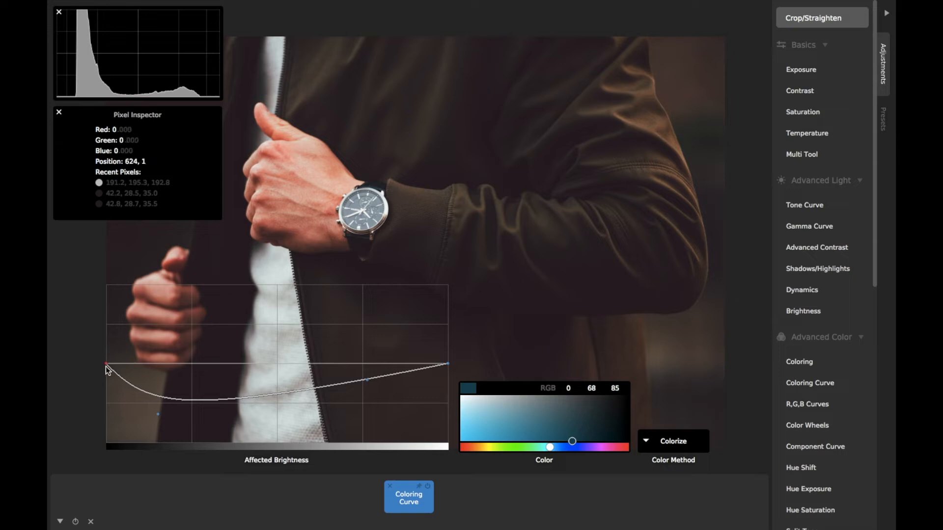
mouse_move(105, 383)
mouse_down()
mouse_move(102, 410)
mouse_move(104, 376)
mouse_up()
drag(158, 414, 139, 404)
drag(107, 376, 107, 373)
mouse_move(138, 403)
mouse_down()
mouse_move(136, 411)
mouse_move(142, 403)
mouse_up()
drag(551, 448, 583, 452)
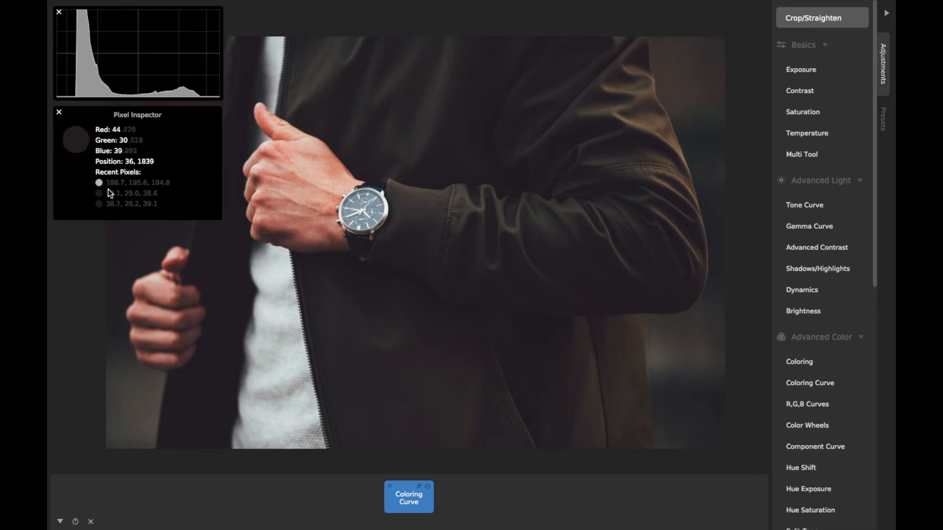
- Shift the Coloring Curve's hue further toward blue to neutralize the dark tones
mouse_move(477, 497)
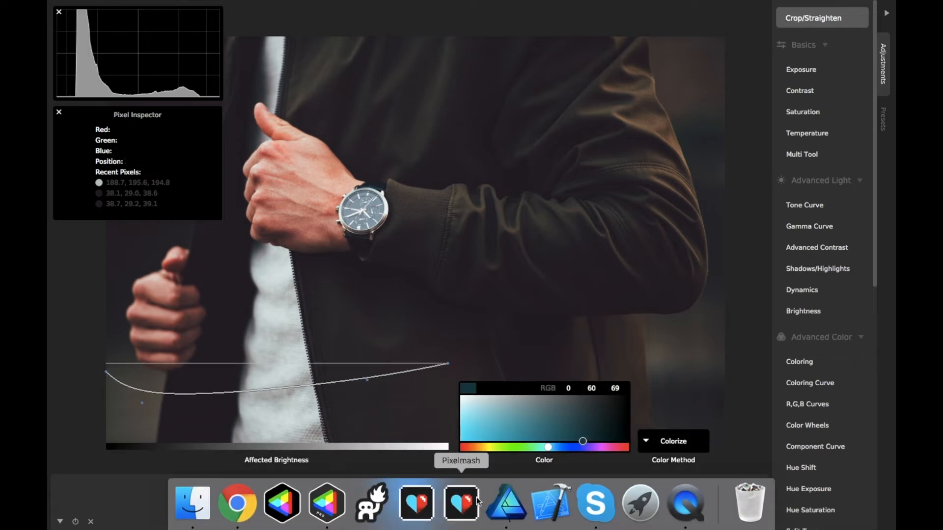
click(430, 482)
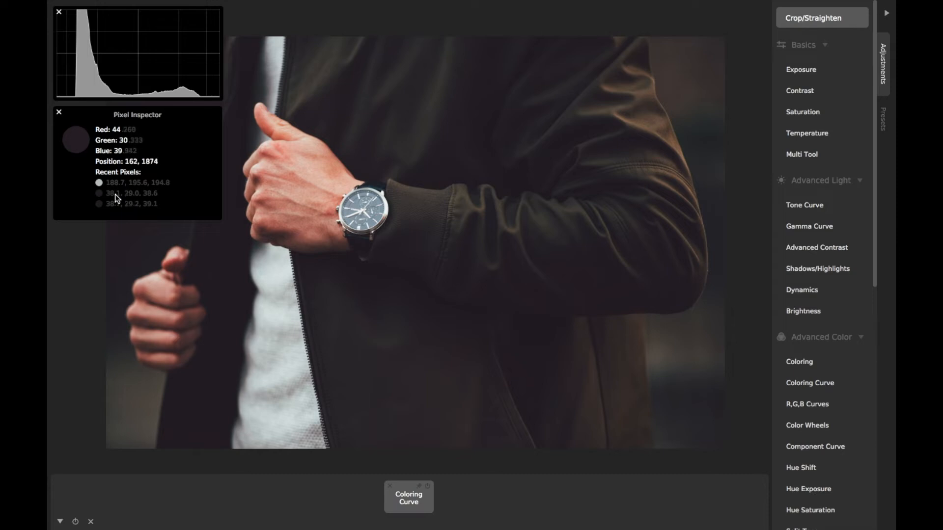
click(407, 497)
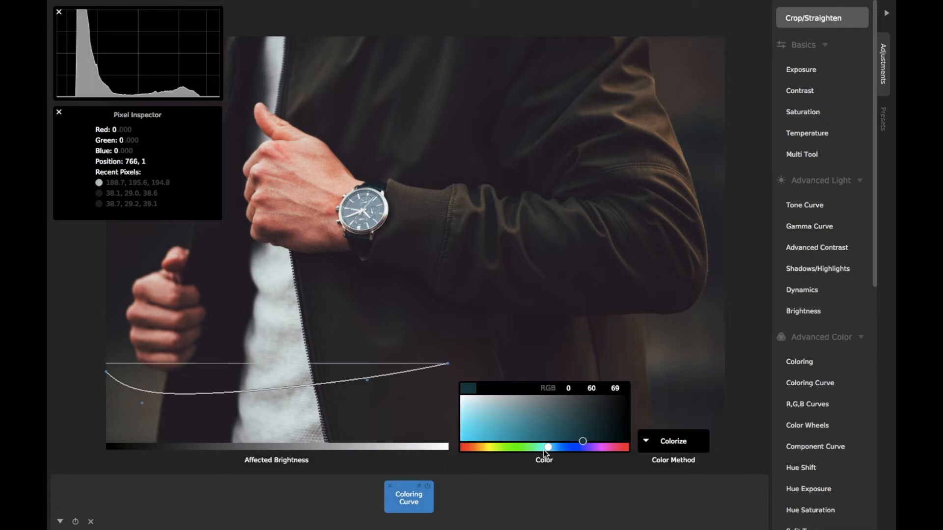
drag(550, 447, 560, 452)
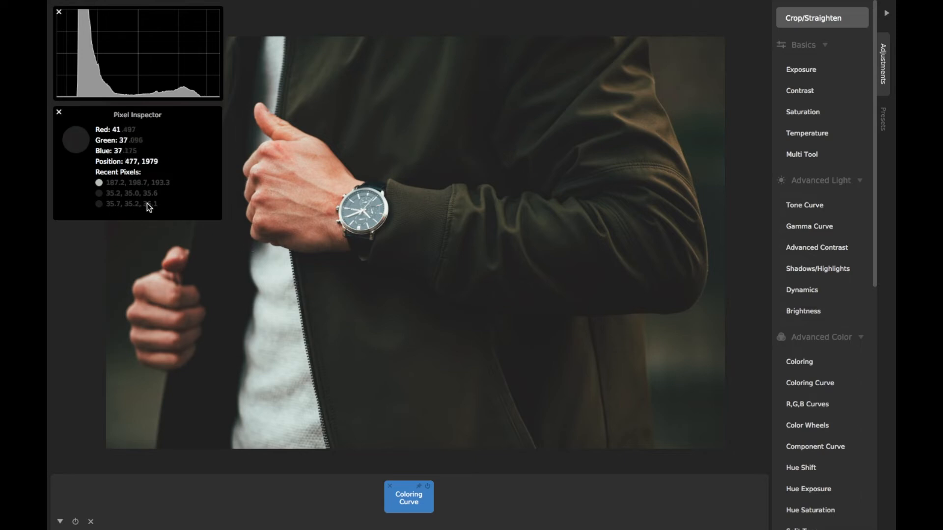
click(483, 497)
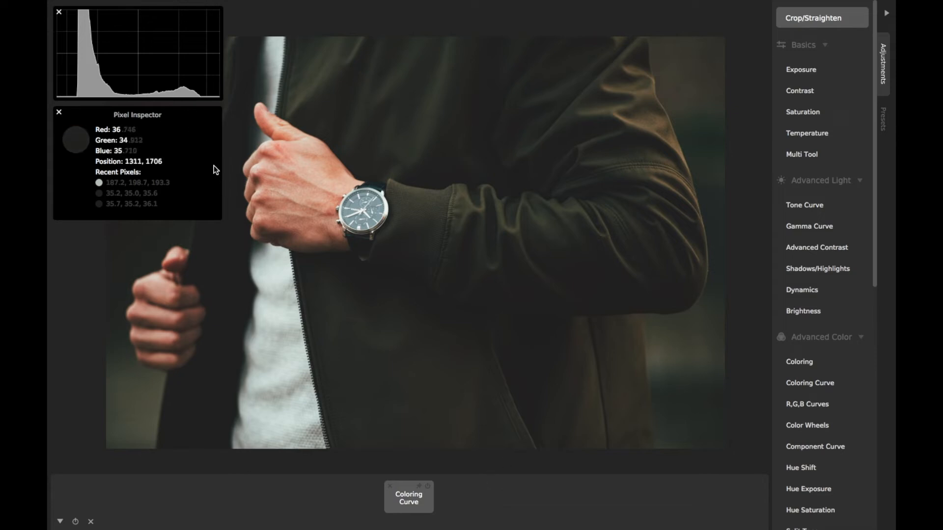
click(394, 495)
click(452, 495)
- Add a Tone Curve adjustment and move its black point inward along the baseline to deepen the blacks
click(798, 205)
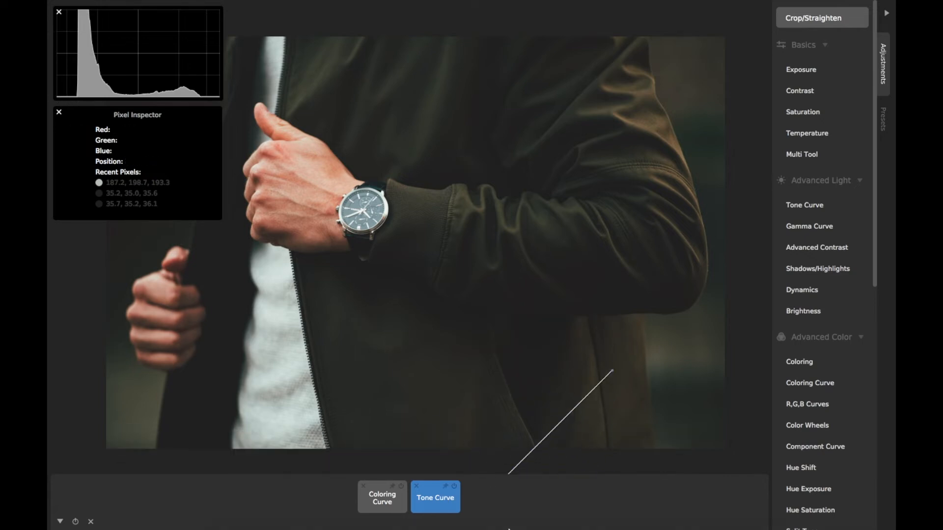
drag(475, 450, 489, 452)
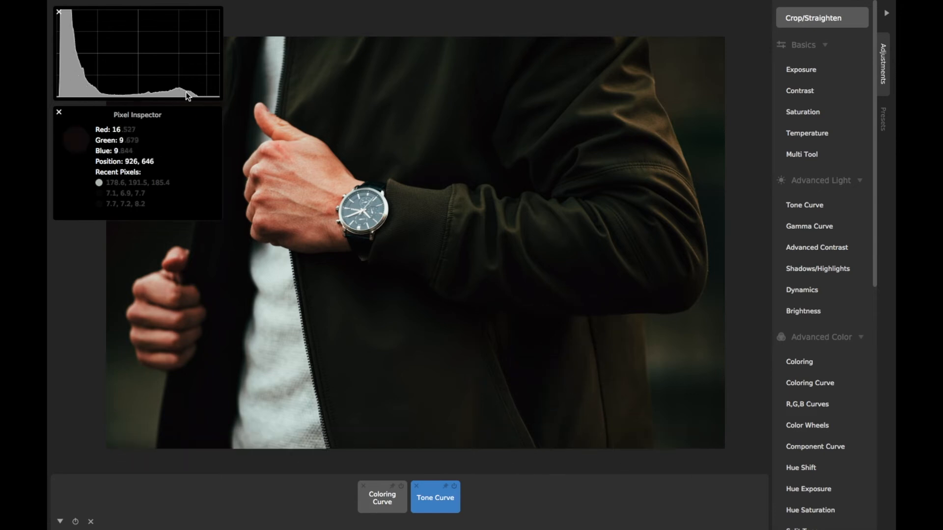
- Shape the Tone Curve with one point lifting the shadows and another pulling down the highlights
click(444, 497)
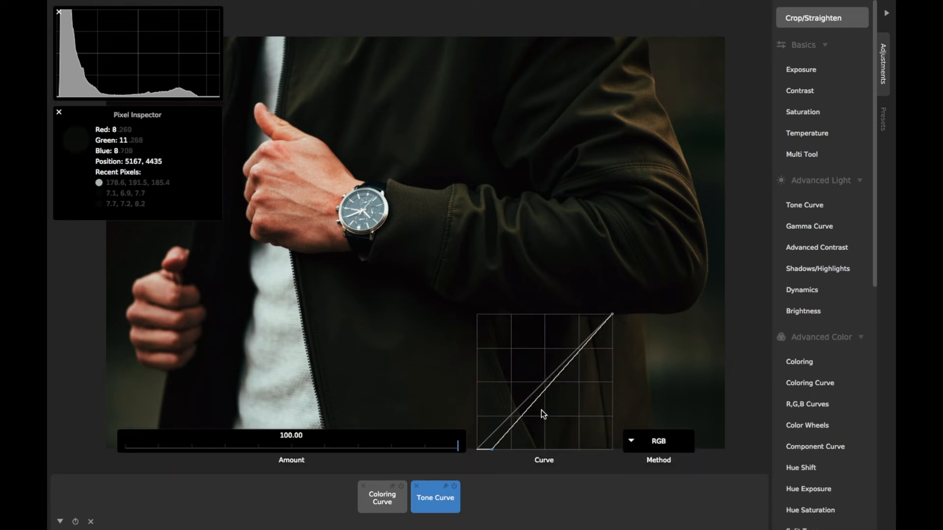
drag(538, 418, 512, 403)
drag(568, 373, 599, 368)
drag(512, 403, 506, 416)
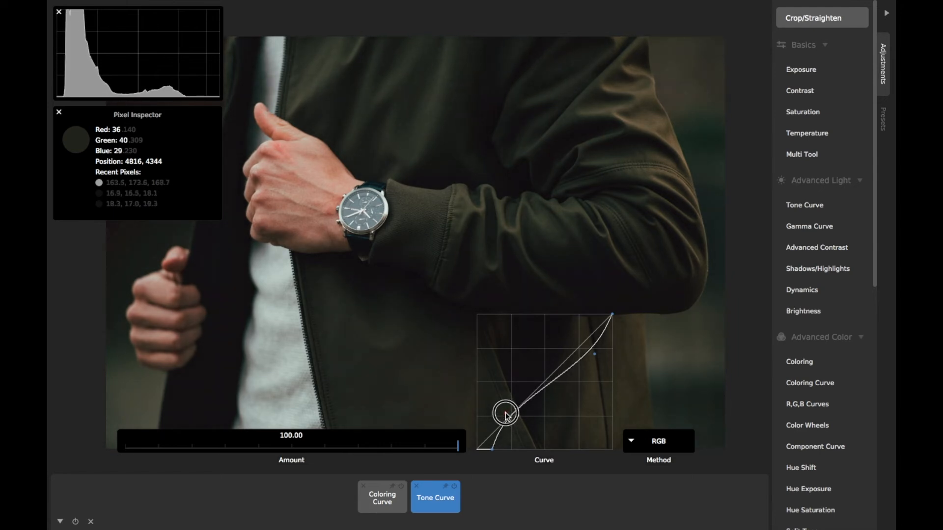
mouse_move(598, 356)
mouse_down()
mouse_move(607, 374)
mouse_move(598, 369)
mouse_up()
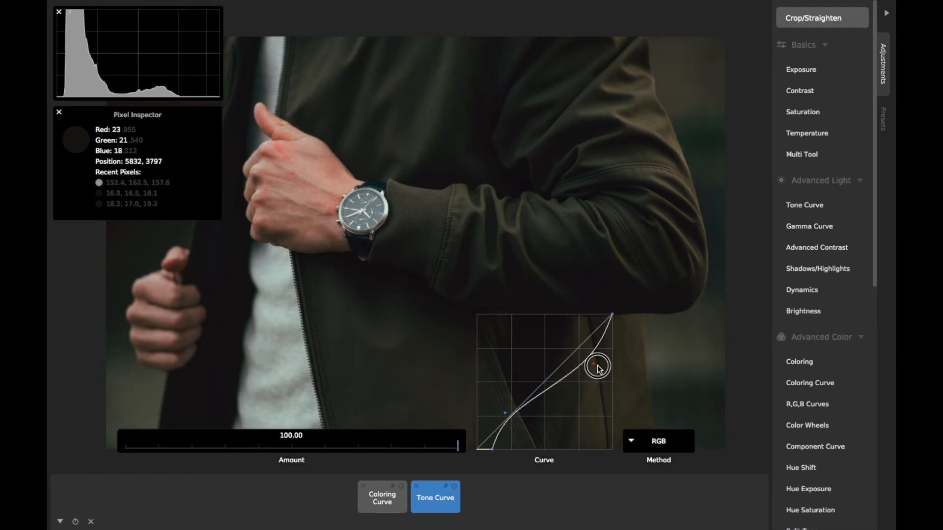
drag(511, 418, 514, 419)
click(490, 514)
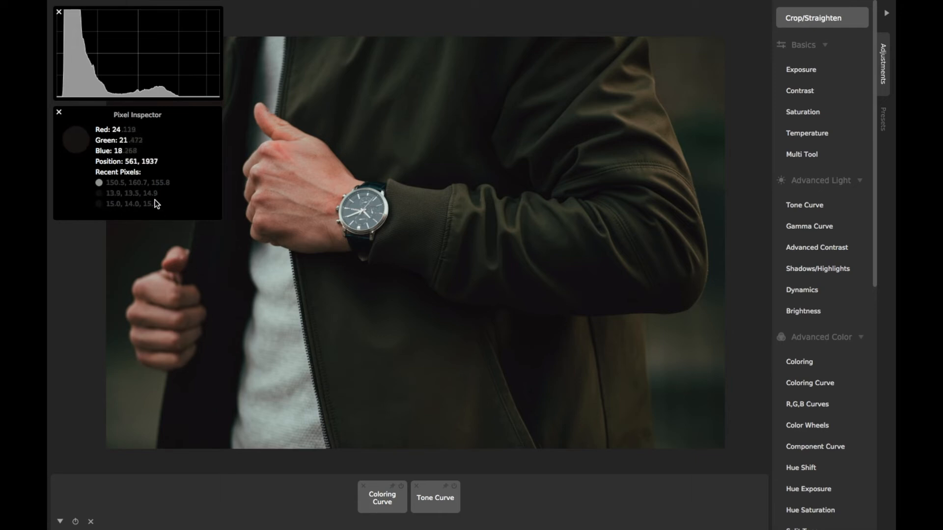
- Sample jacket and shirt pixels and compare the whole photo with and without the adjustments
click(394, 80)
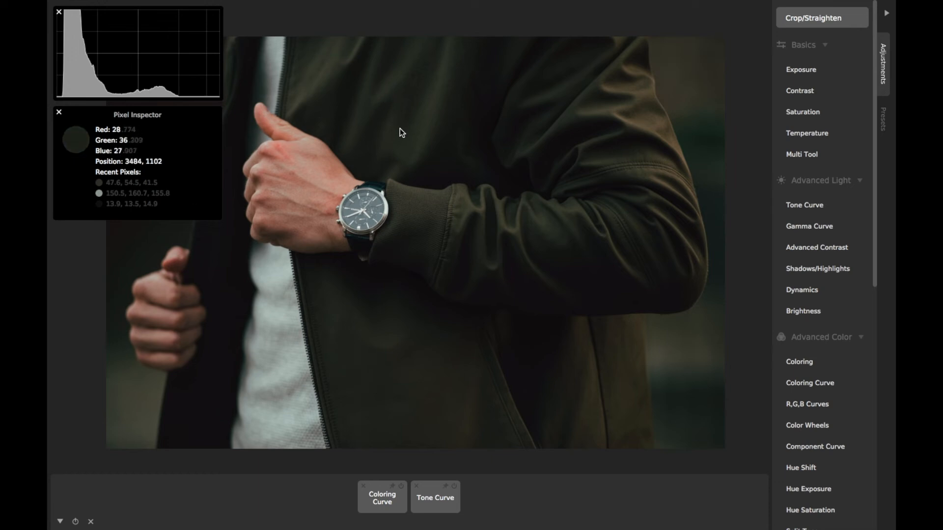
scroll(399, 184, down, 3)
drag(399, 183, 466, 200)
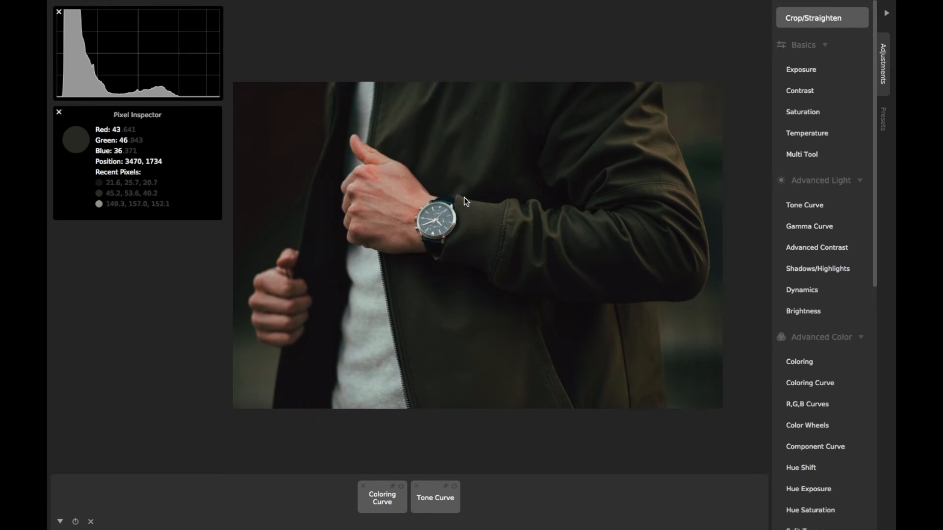
key(space)
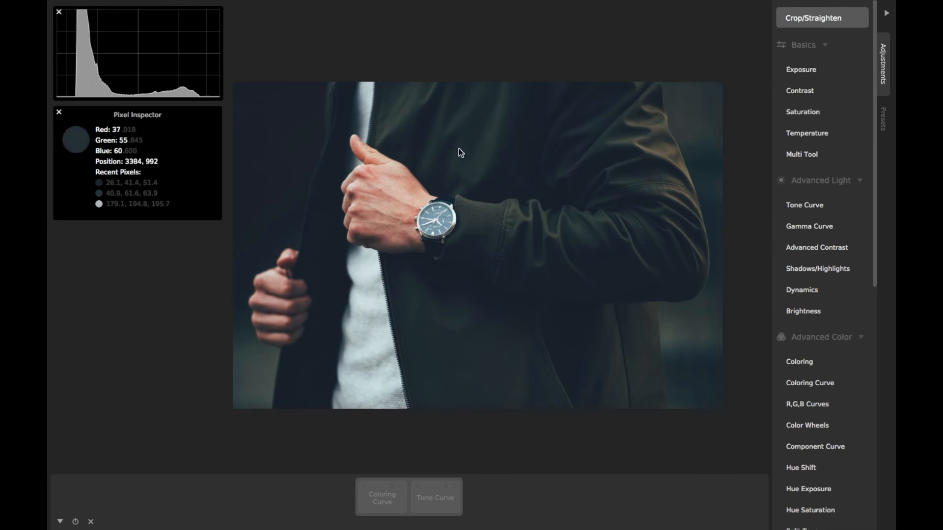
key(space)
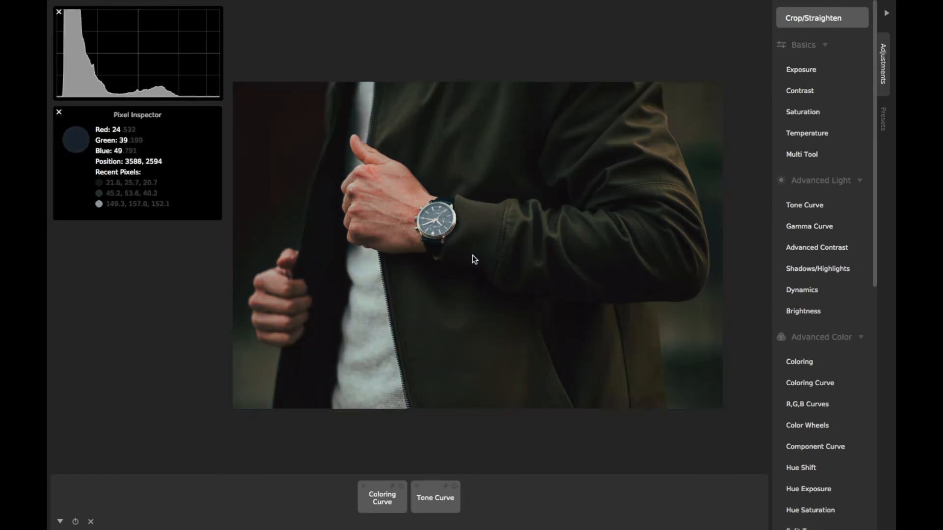
- Compare the photo with and without all adjustments, and review the Coloring Curve and Tone Curve settings
key(space)
key(space)
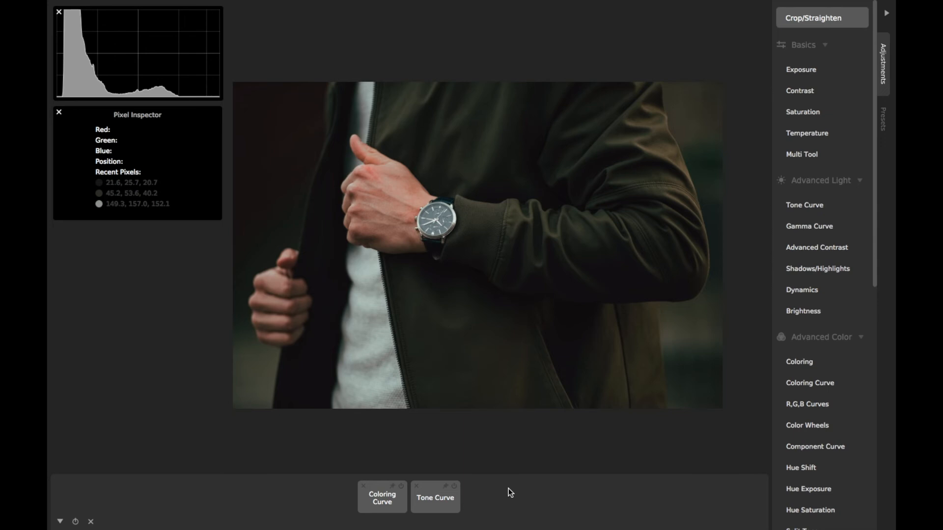
click(388, 496)
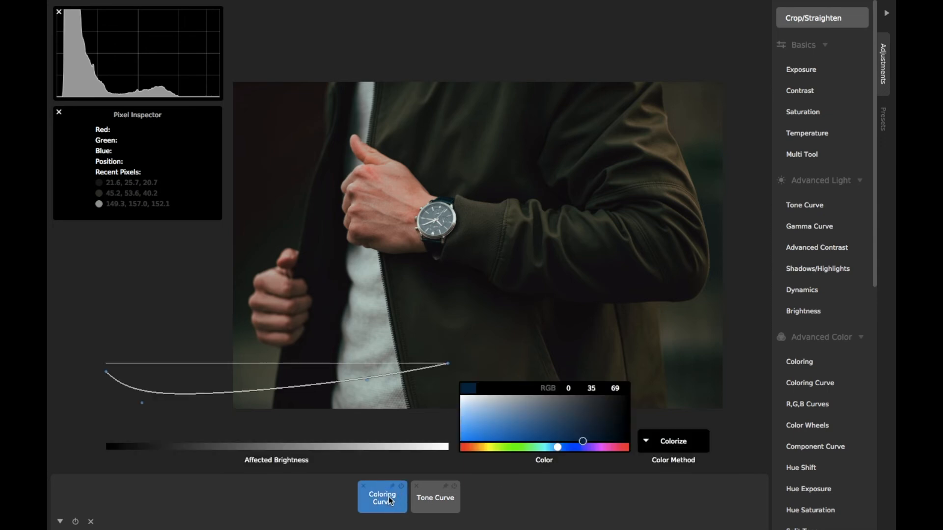
click(433, 506)
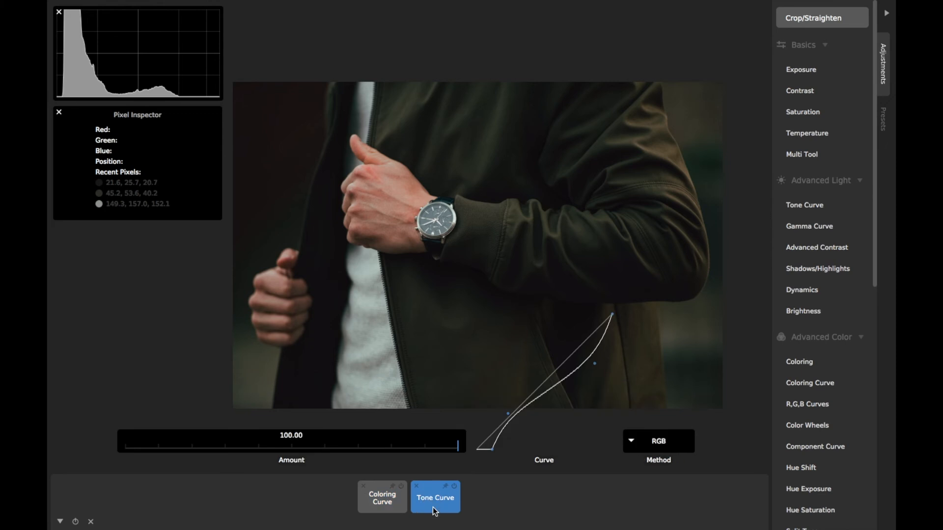
click(504, 512)
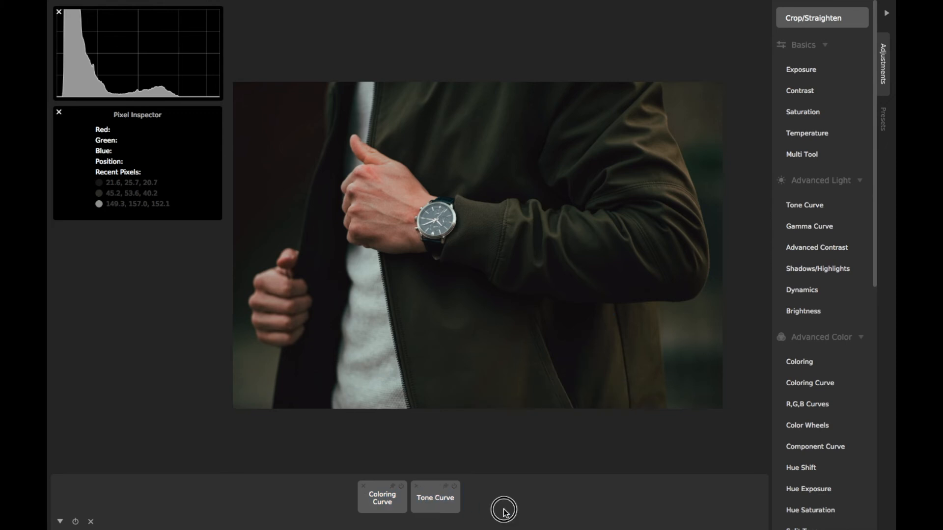
- Add a second Coloring Curve and set its color to dark green, RGB 26, 55, 29
click(810, 385)
drag(277, 350, 275, 368)
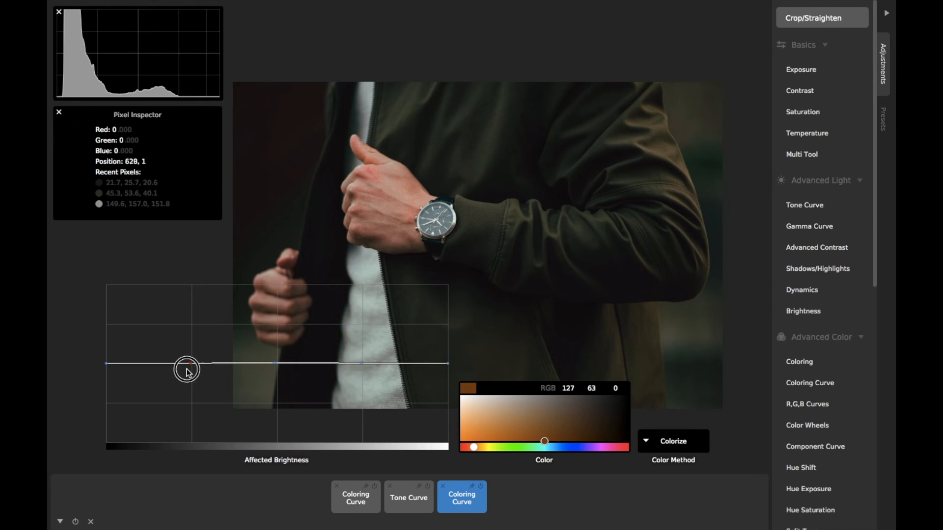
click(519, 447)
mouse_move(551, 432)
mouse_down()
mouse_move(588, 446)
mouse_move(592, 419)
mouse_up()
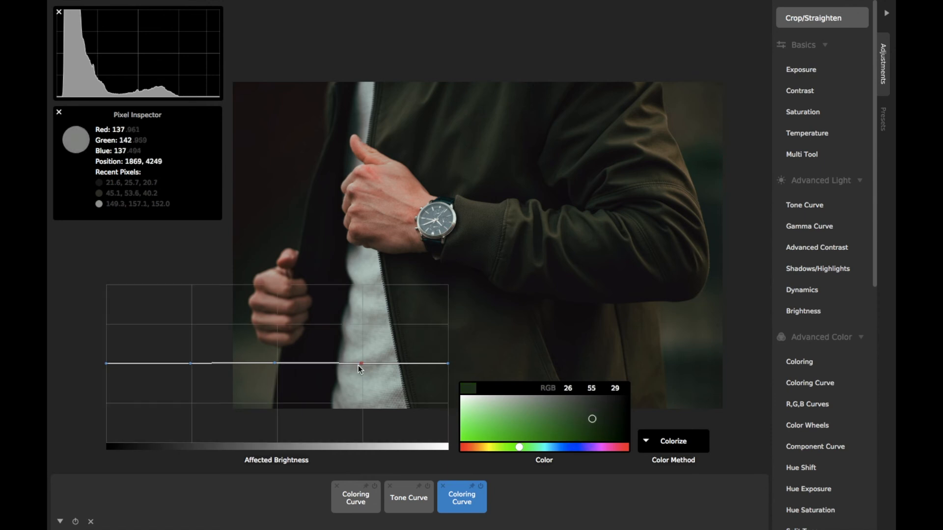
- Pull the green Coloring Curve slightly below the baseline in the midtones and further down in the shadows, and sample a jacket pixel
mouse_move(286, 366)
mouse_down()
mouse_move(283, 416)
mouse_move(281, 384)
mouse_up()
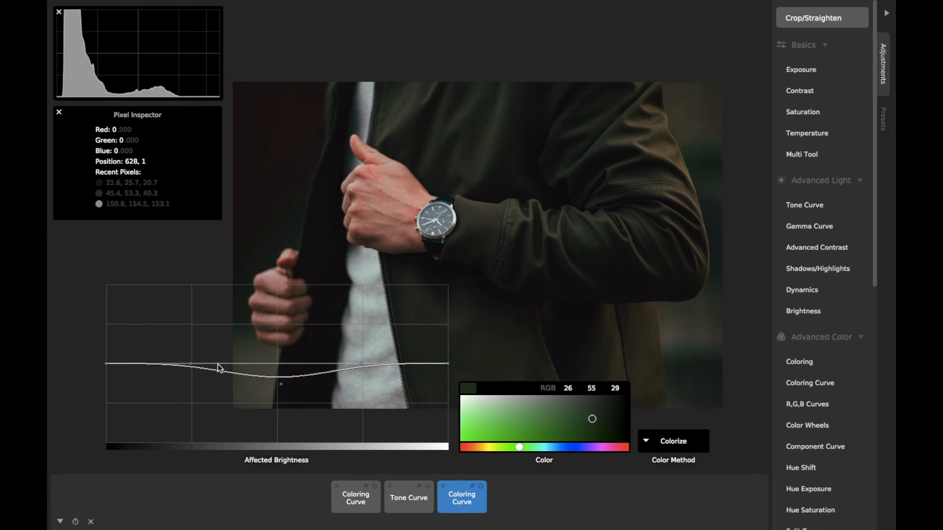
drag(192, 365, 190, 392)
drag(281, 385, 275, 372)
mouse_move(185, 393)
mouse_down()
mouse_move(179, 418)
mouse_move(185, 399)
mouse_move(187, 419)
mouse_move(187, 410)
mouse_up()
click(464, 125)
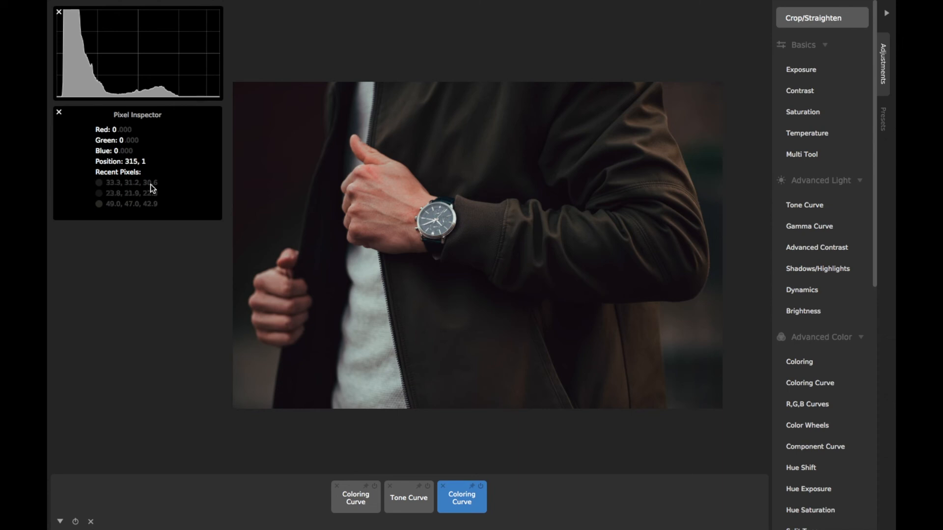
- Compare the photo with and without the second Coloring Curve and sample a dark jacket pixel
click(519, 500)
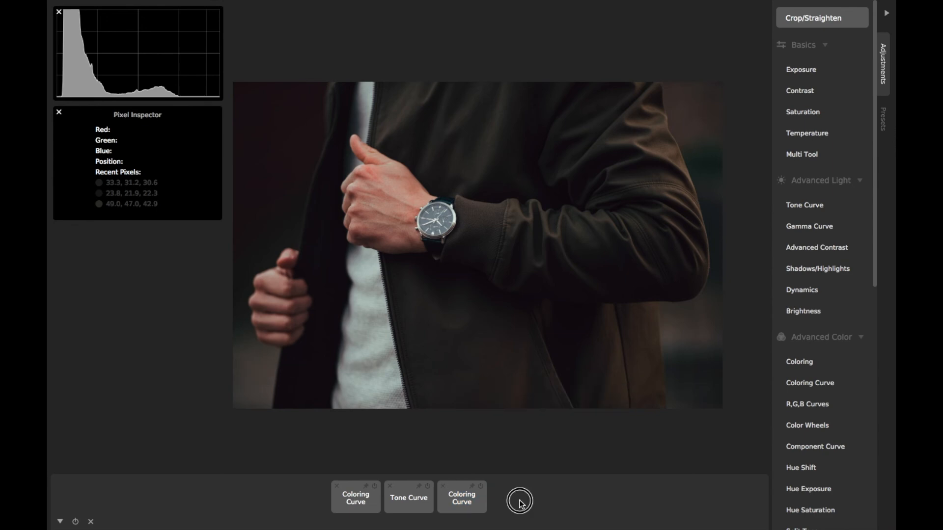
click(481, 486)
click(482, 486)
click(481, 487)
click(481, 486)
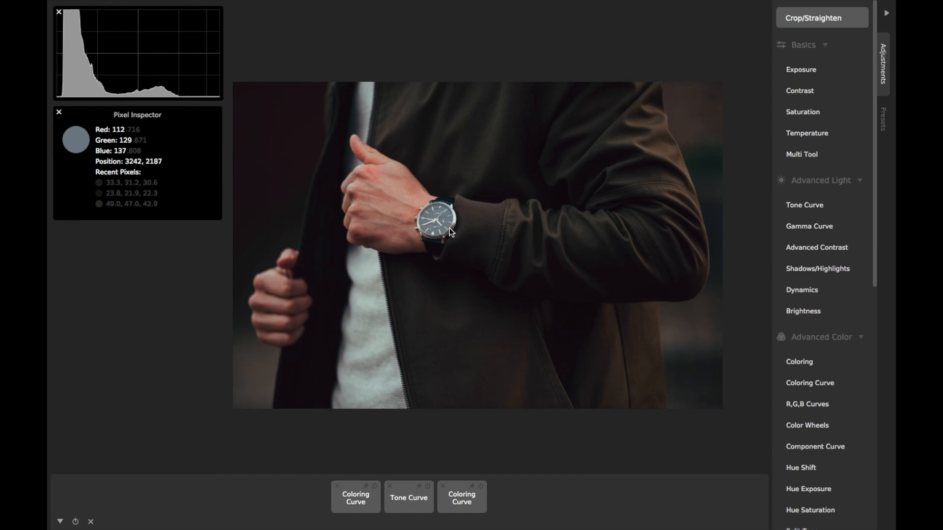
click(493, 311)
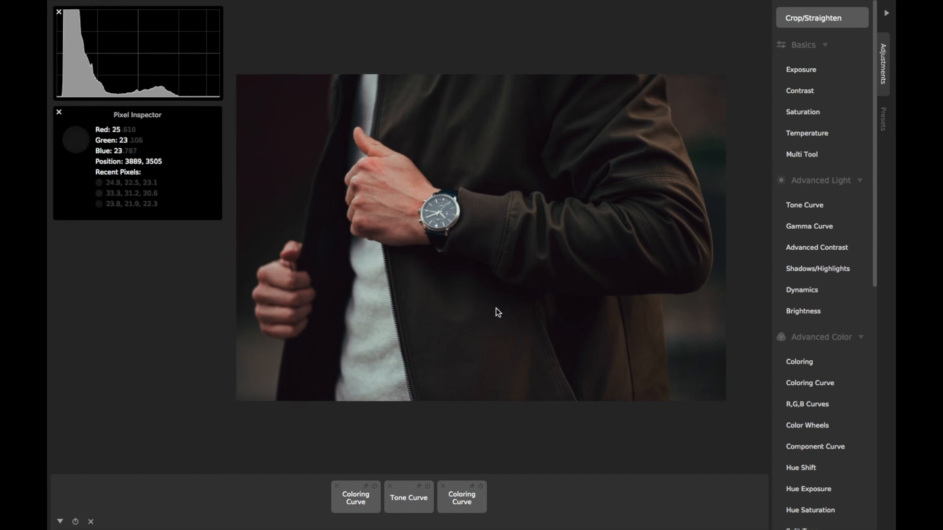
- Review the settings of the three adjustments in order, from the first Coloring Curve to the second
click(365, 500)
click(400, 502)
click(457, 502)
click(506, 488)
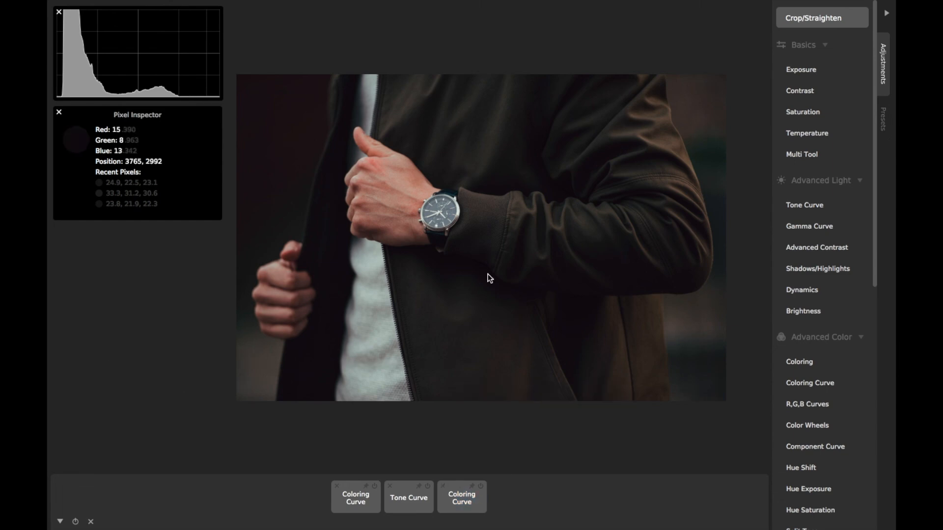
- Compare the original photo with the fully corrected version by switching all three adjustments off and on repeatedly
key(space)
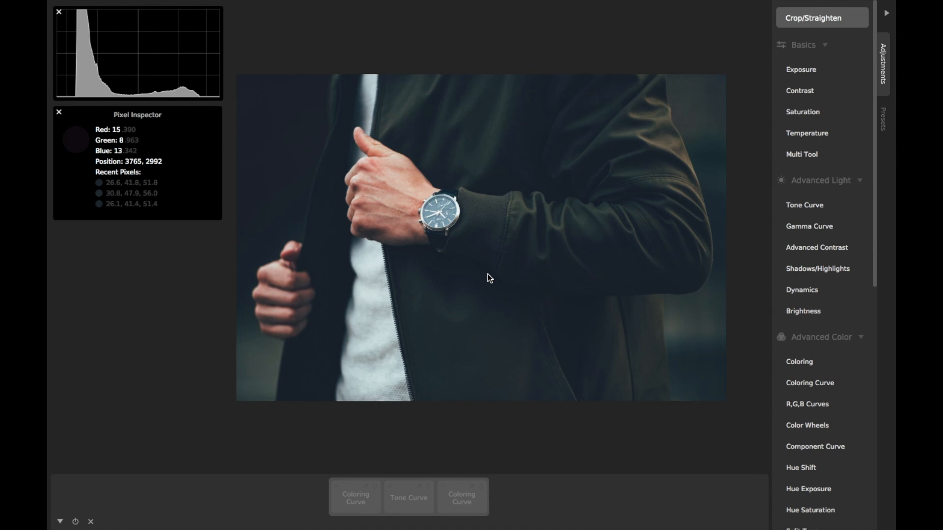
key(space)
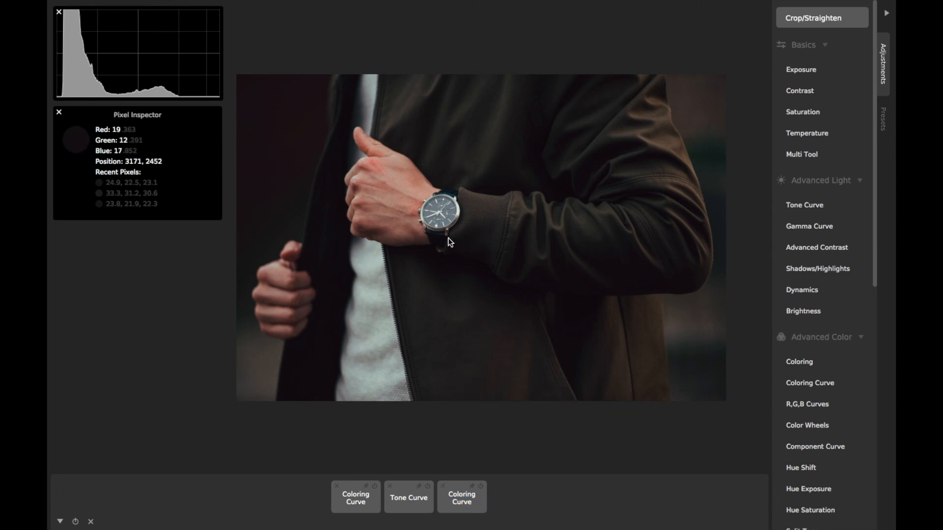
key(space)
key(space)
key(space)
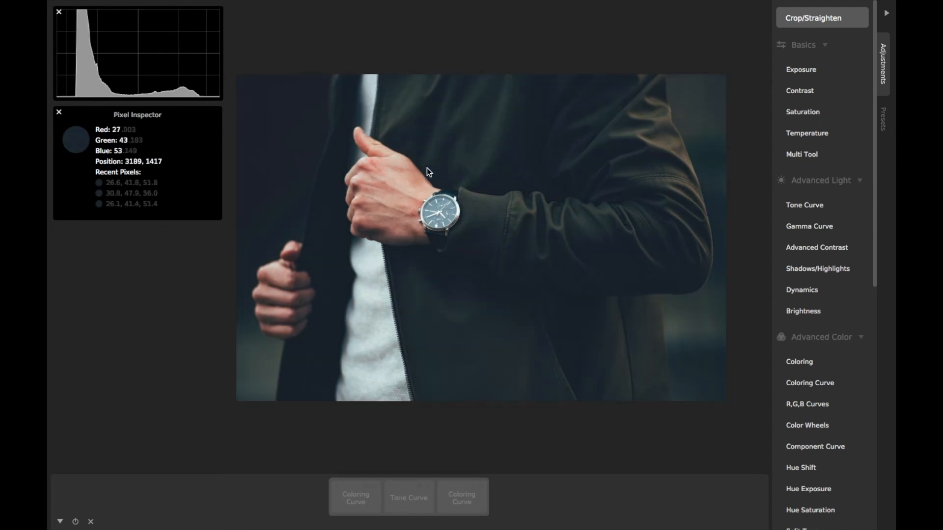
key(space)
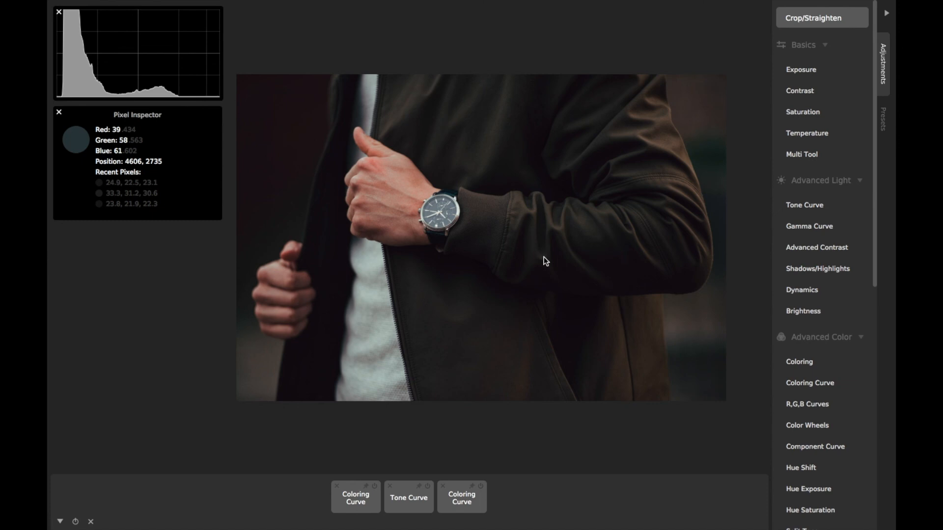
- Review the three adjustments' settings in reverse order, from the second Coloring Curve back to the first
click(463, 494)
click(410, 502)
click(354, 499)
click(524, 508)
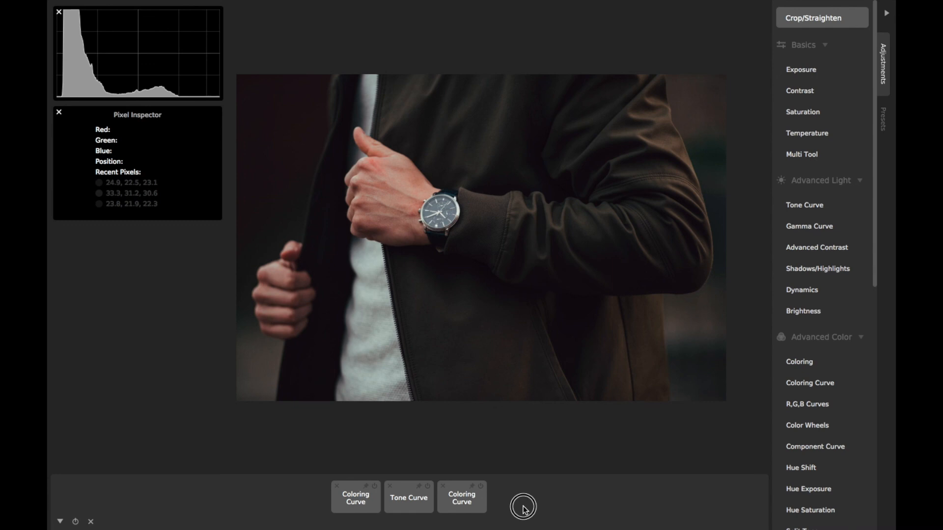